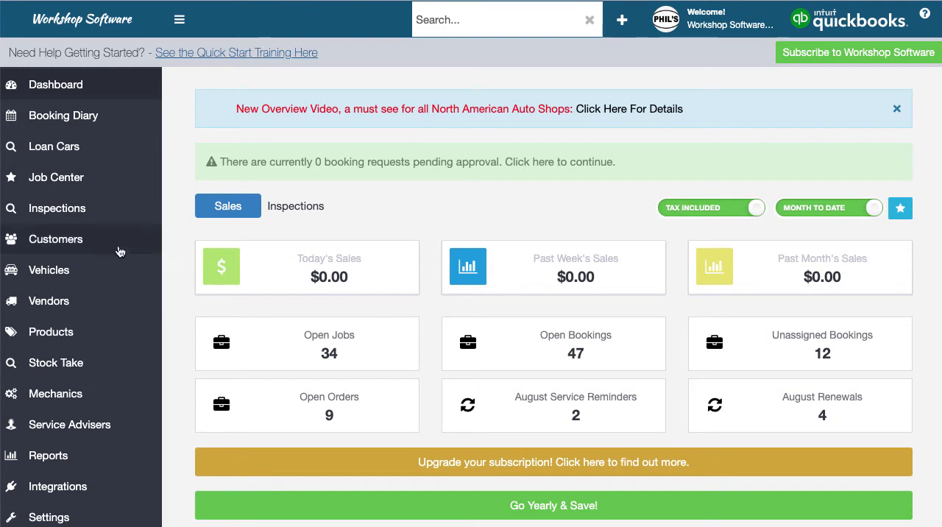
Check the information pages for the Inspections and Loan Cars features and return to the dashboard
{"action": "scroll", "coordinate": [118, 257], "scroll_direction": "down", "scroll_amount": 5}
{"action": "scroll", "coordinate": [117, 257], "scroll_direction": "up", "scroll_amount": 5}
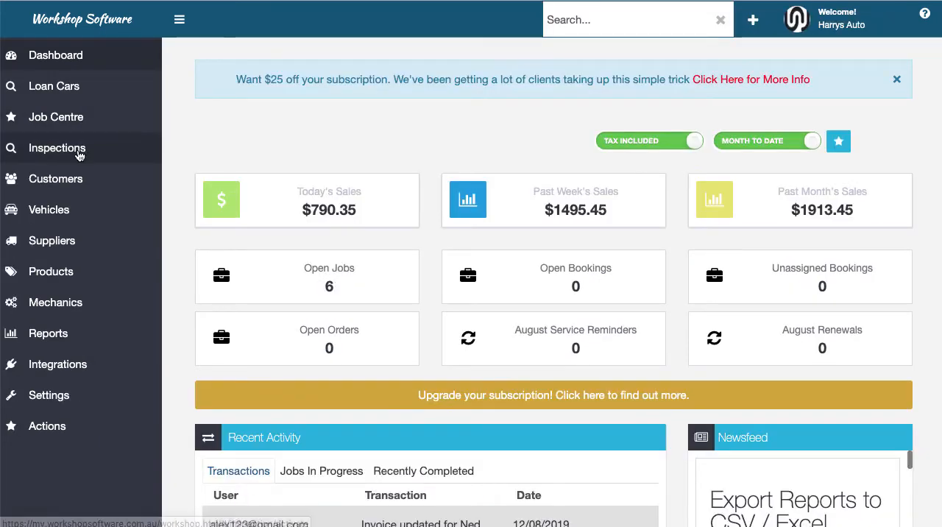
{"action": "left_click", "coordinate": [79, 155]}
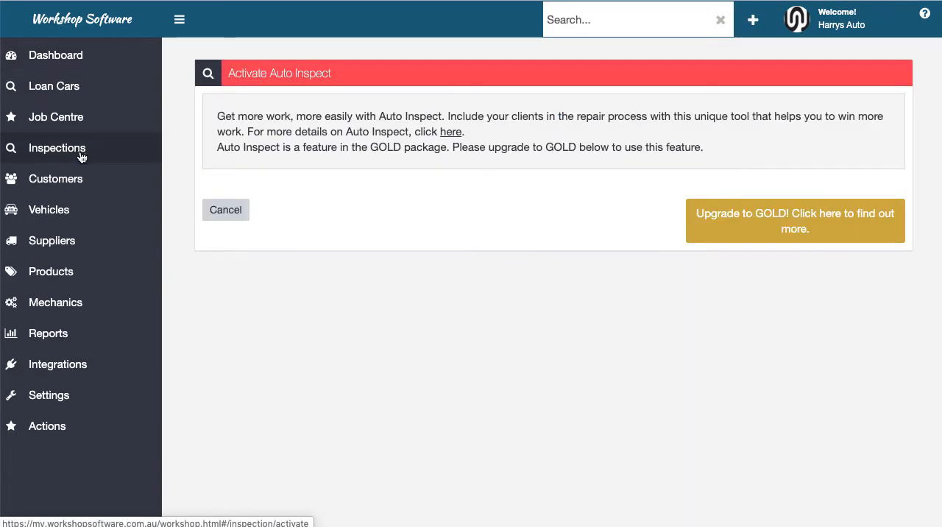
{"action": "left_click", "coordinate": [31, 89]}
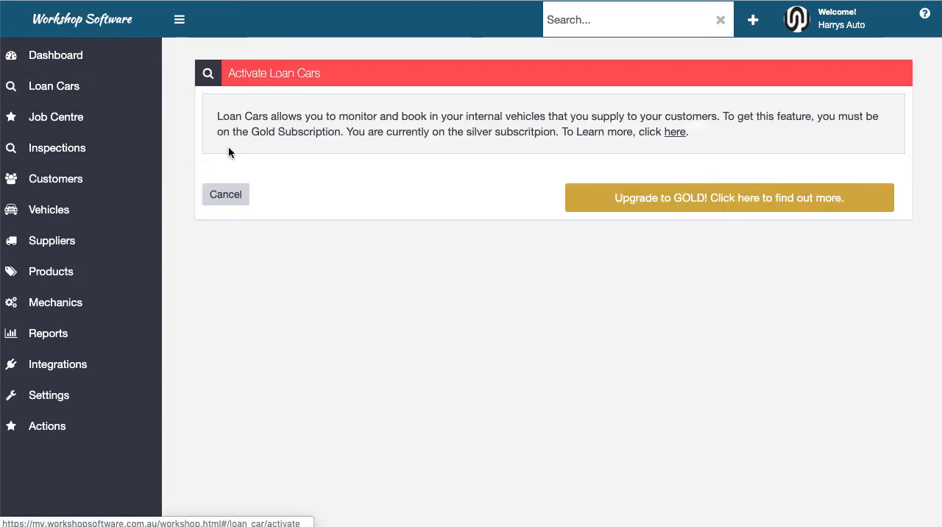
{"action": "left_click", "coordinate": [70, 58]}
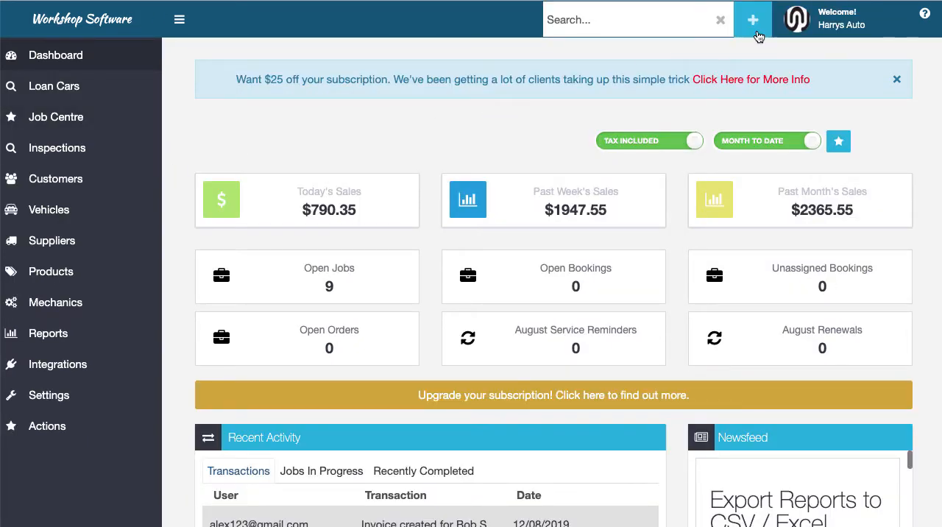
Start a new customer invoice and look through its blank form, including the job details, line items and notes
{"action": "left_click", "coordinate": [754, 28]}
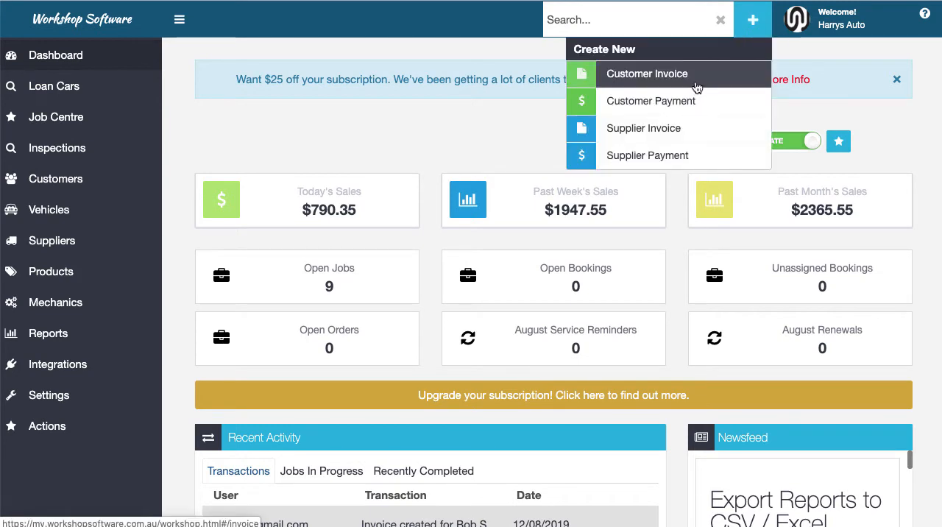
{"action": "left_click", "coordinate": [696, 85]}
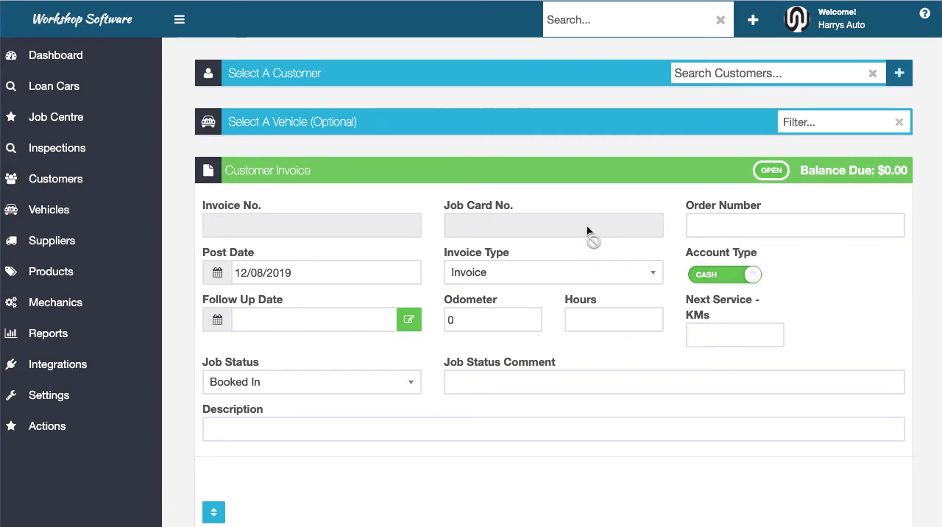
{"action": "scroll", "coordinate": [590, 234], "scroll_direction": "down", "scroll_amount": 5}
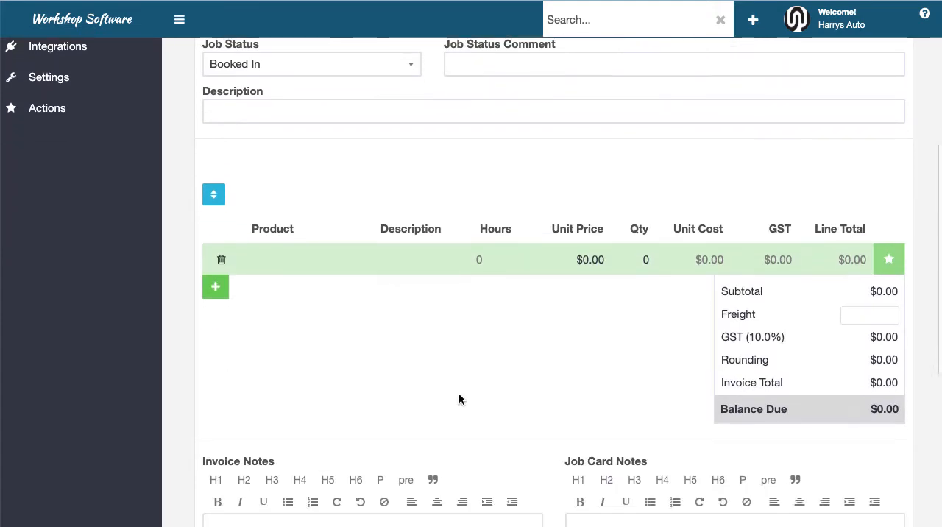
{"action": "scroll", "coordinate": [459, 399], "scroll_direction": "down", "scroll_amount": 2}
{"action": "scroll", "coordinate": [459, 398], "scroll_direction": "up", "scroll_amount": 7}
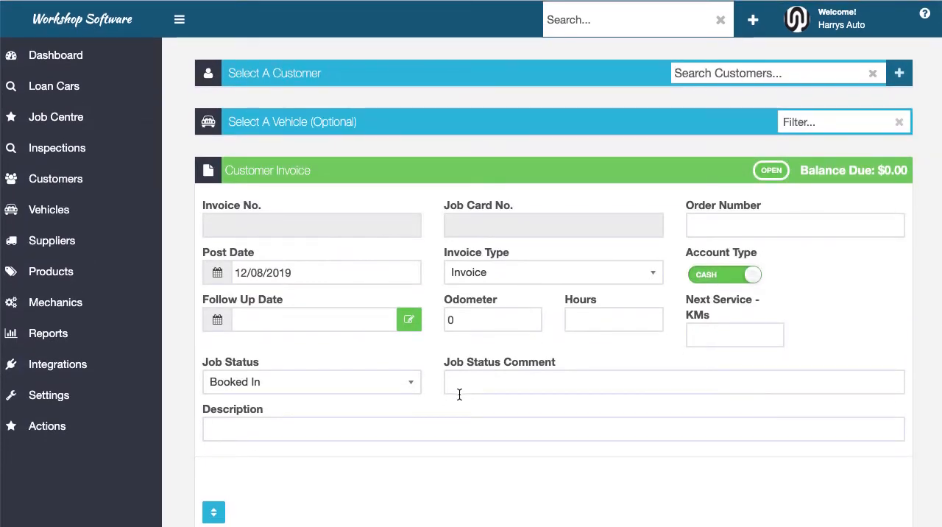
{"action": "scroll", "coordinate": [459, 395], "scroll_direction": "down", "scroll_amount": 3}
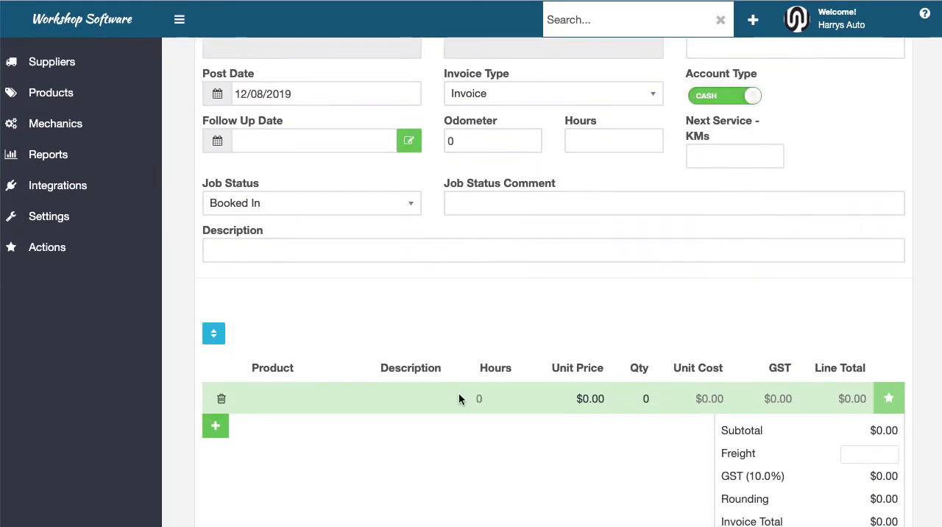
{"action": "scroll", "coordinate": [459, 399], "scroll_direction": "up", "scroll_amount": 2}
{"action": "scroll", "coordinate": [459, 395], "scroll_direction": "up", "scroll_amount": 1}
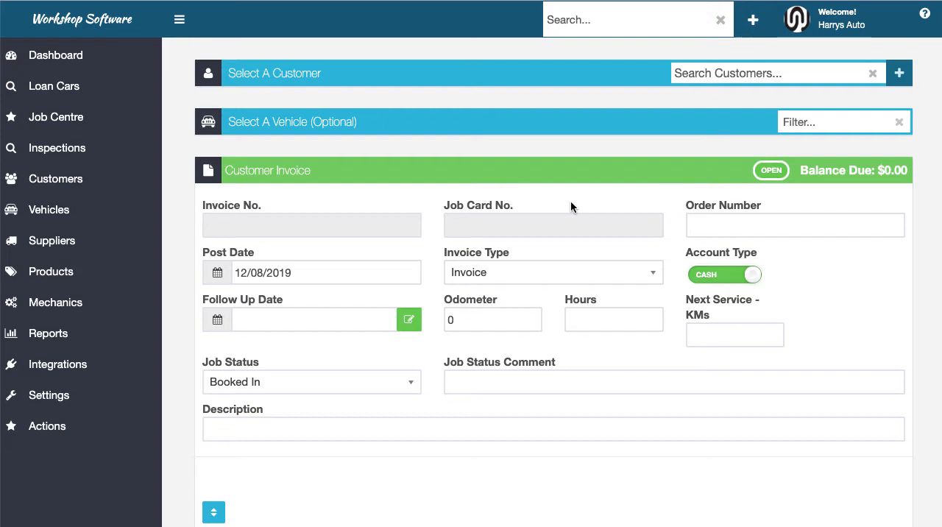
Open the second customer's record in the customer list and examine its details, contact sections and note
{"action": "left_click", "coordinate": [61, 184]}
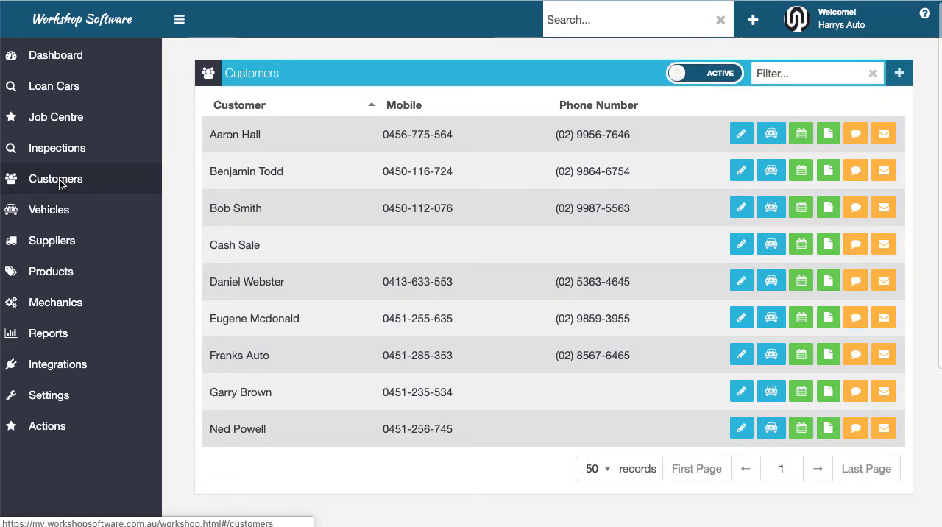
{"action": "left_click", "coordinate": [342, 172]}
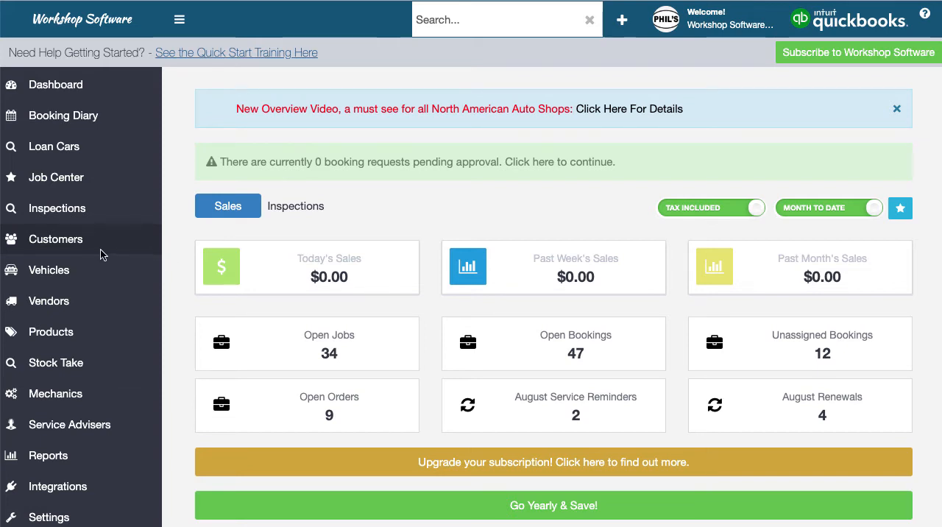
{"action": "left_click", "coordinate": [67, 244]}
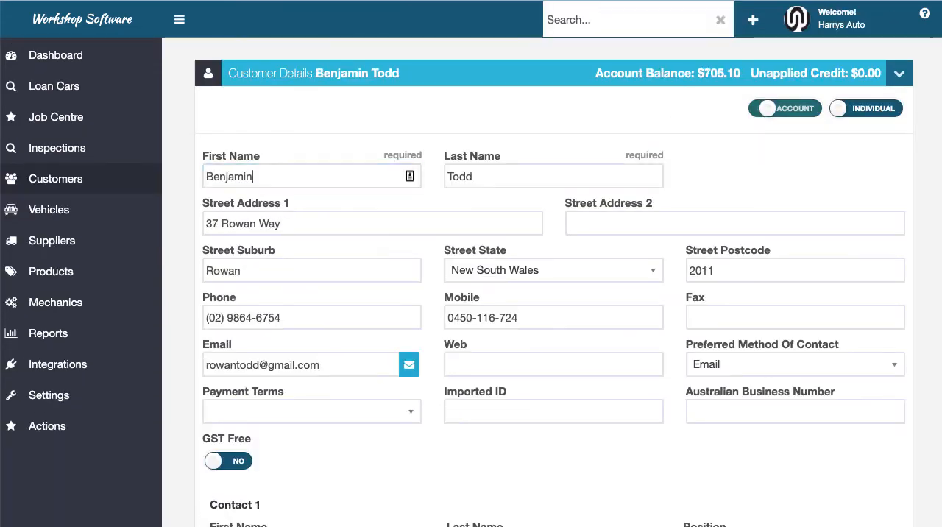
{"action": "scroll", "coordinate": [522, 255], "scroll_direction": "down", "scroll_amount": 6}
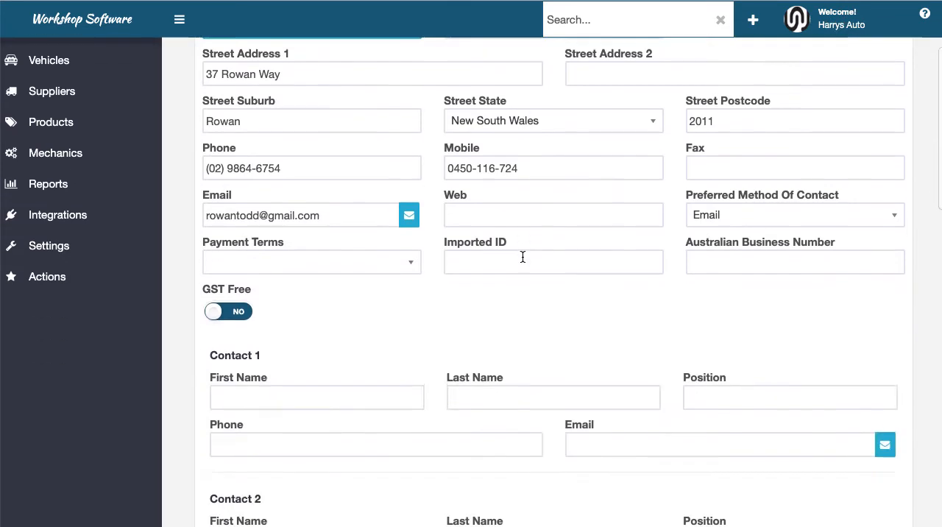
{"action": "scroll", "coordinate": [522, 257], "scroll_direction": "down", "scroll_amount": 4}
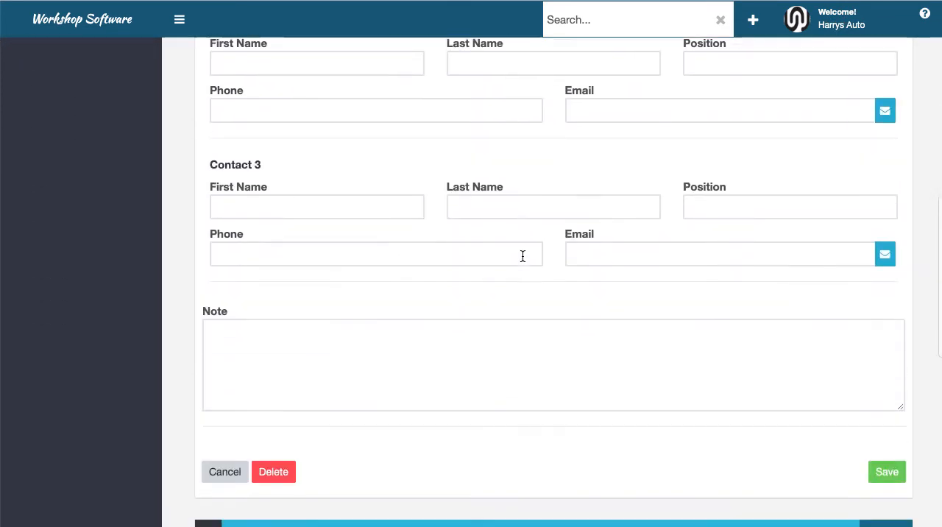
{"action": "scroll", "coordinate": [522, 259], "scroll_direction": "up", "scroll_amount": 10}
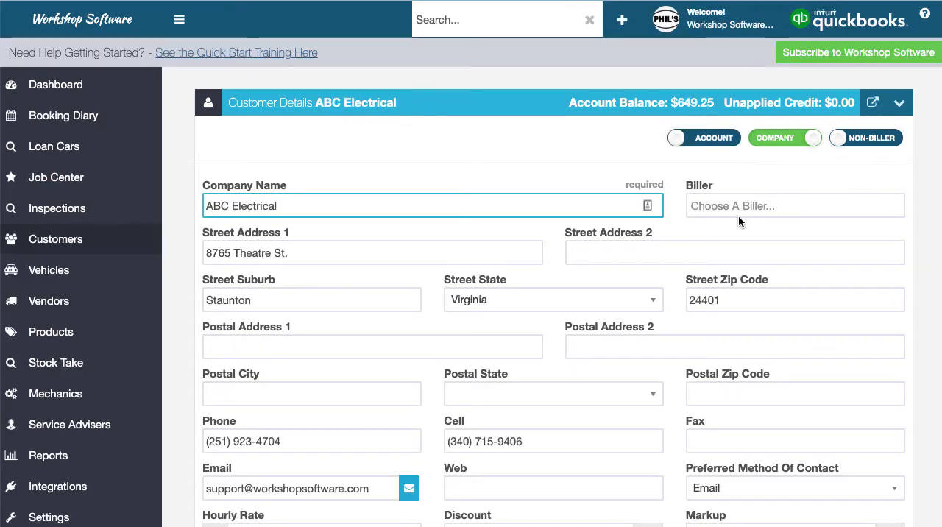
Compare the pricing, discount and tax fields of the ABC Electrical customer record with the individual customer's record in the Harrys Auto account
{"action": "scroll", "coordinate": [789, 297], "scroll_direction": "down", "scroll_amount": 3}
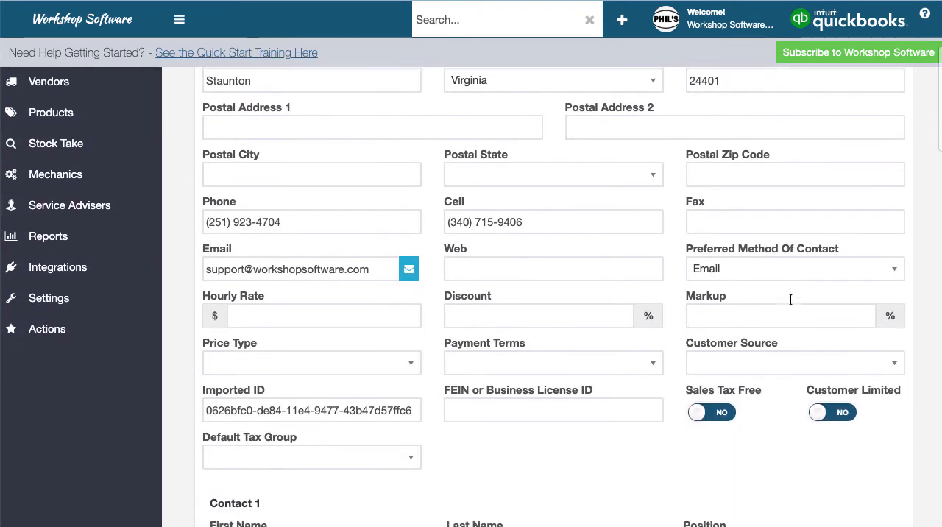
{"action": "scroll", "coordinate": [790, 300], "scroll_direction": "down", "scroll_amount": 2}
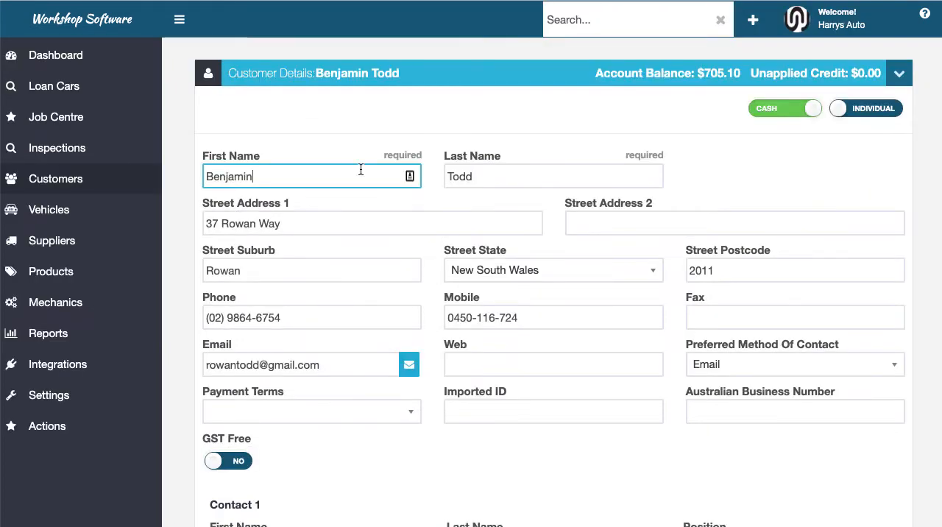
{"action": "scroll", "coordinate": [427, 292], "scroll_direction": "down", "scroll_amount": 1}
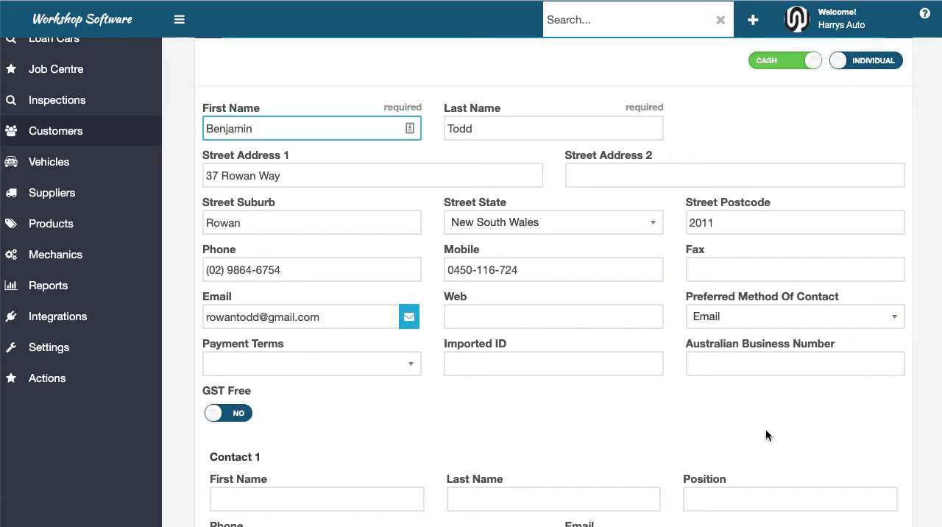
{"action": "scroll", "coordinate": [765, 430], "scroll_direction": "down", "scroll_amount": 2}
{"action": "scroll", "coordinate": [765, 430], "scroll_direction": "up", "scroll_amount": 1}
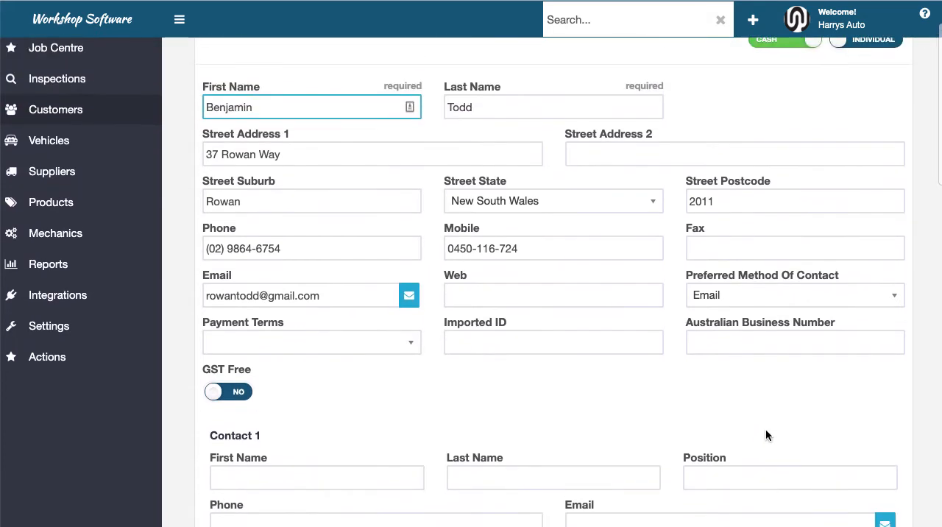
{"action": "scroll", "coordinate": [765, 432], "scroll_direction": "up", "scroll_amount": 1}
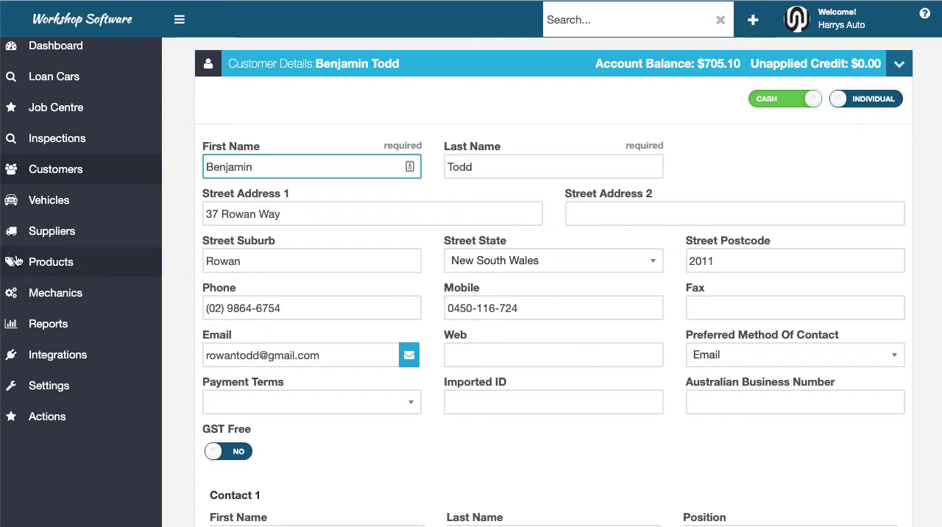
Open the FUEL PUMP product from the product list in the Harrys Auto account
{"action": "left_click", "coordinate": [68, 265]}
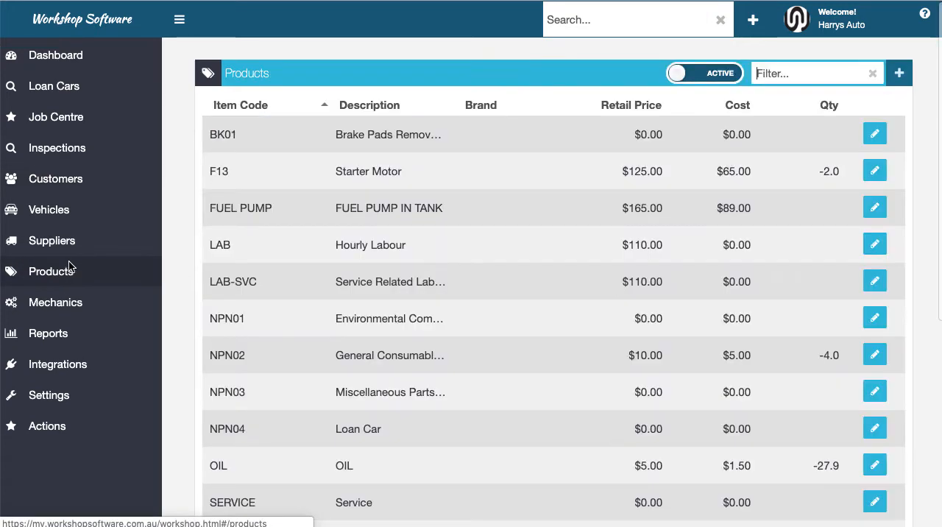
{"action": "left_click", "coordinate": [423, 214]}
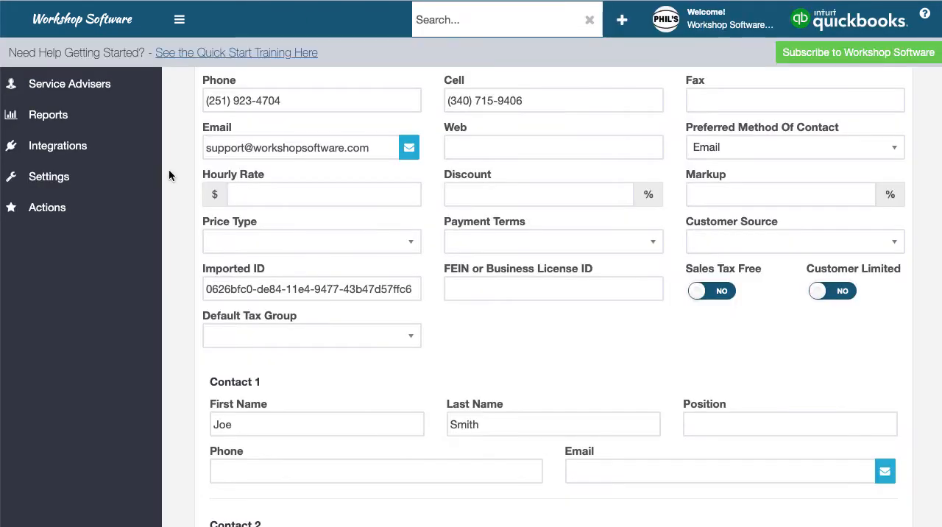
{"action": "scroll", "coordinate": [169, 174], "scroll_direction": "up", "scroll_amount": 5}
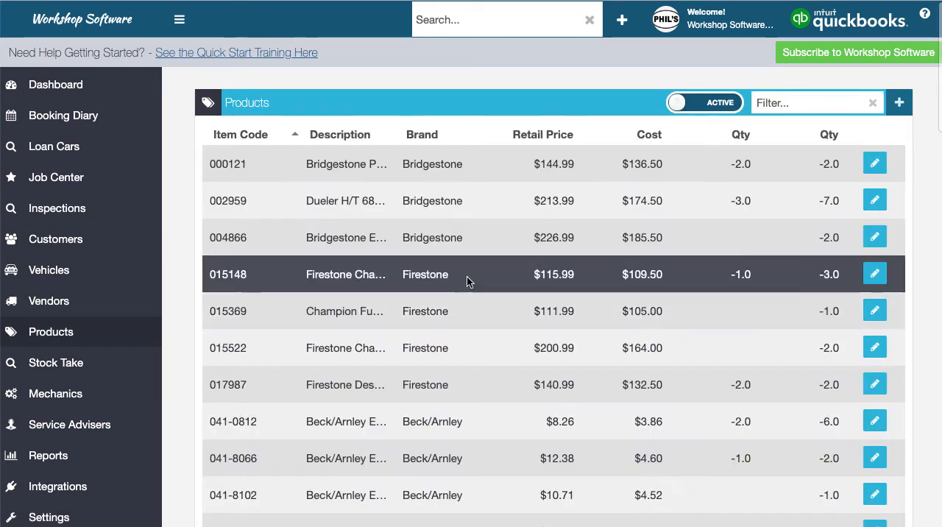
Open the Firestone product 015148 and examine its stock levels, prices, tire fields and product type setting
{"action": "left_click", "coordinate": [466, 282]}
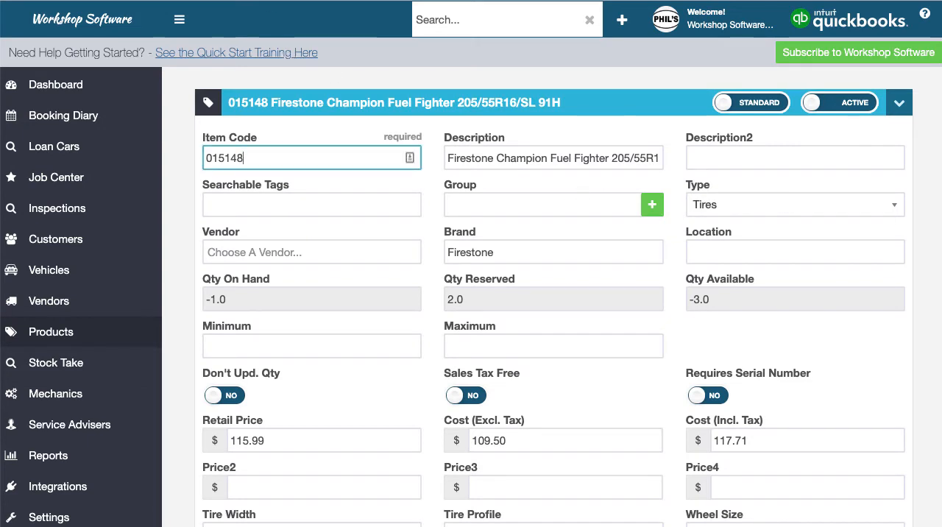
{"action": "scroll", "coordinate": [426, 391], "scroll_direction": "down", "scroll_amount": 5}
{"action": "scroll", "coordinate": [309, 401], "scroll_direction": "down", "scroll_amount": 3}
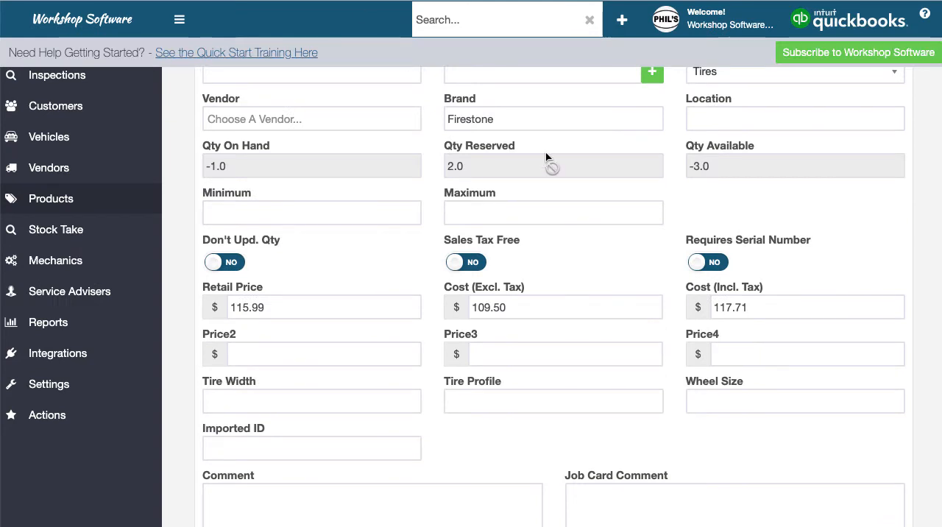
{"action": "scroll", "coordinate": [546, 156], "scroll_direction": "up", "scroll_amount": 4}
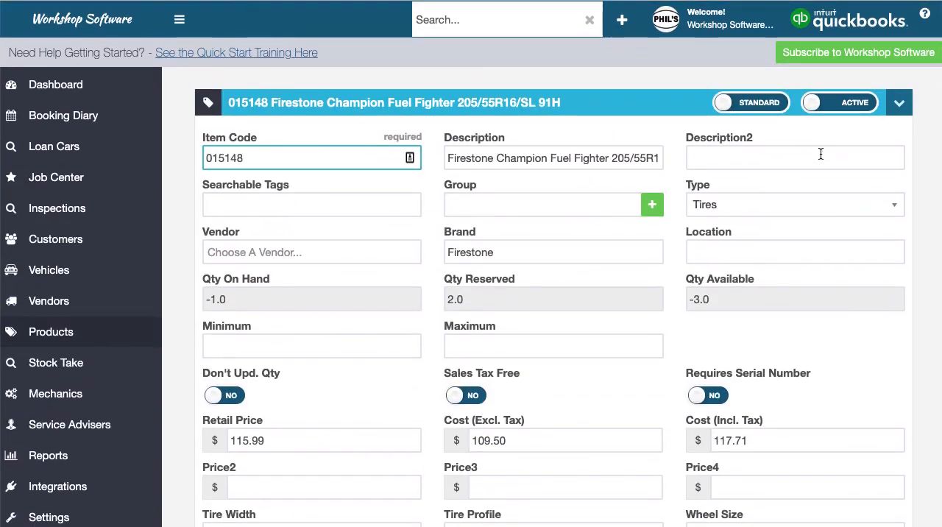
{"action": "left_click", "coordinate": [757, 109]}
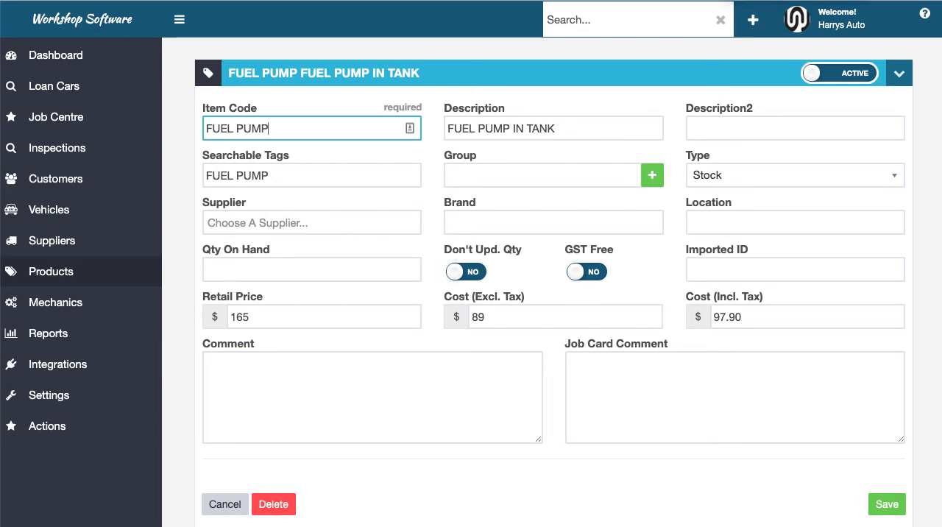
Open a job with a Toyota Corolla from the Job Centre and show the actions available for its vehicle
{"action": "left_click", "coordinate": [74, 117]}
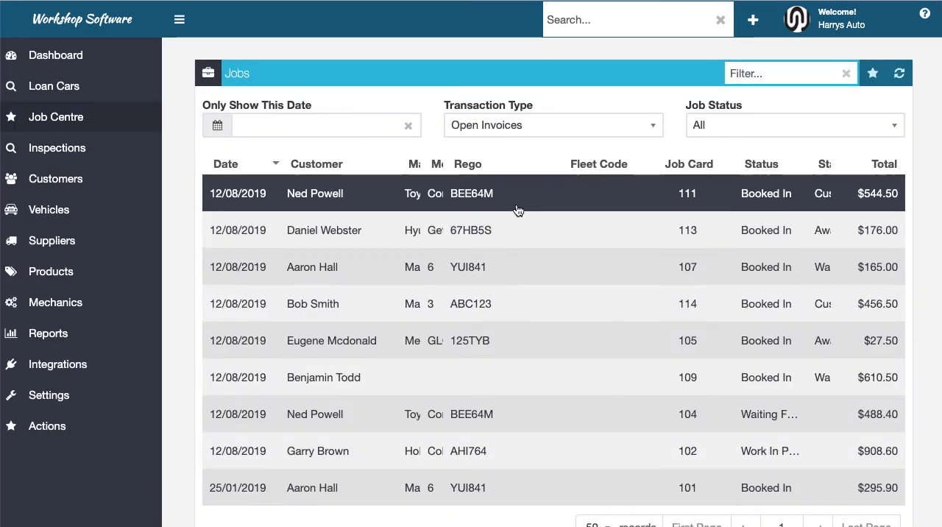
{"action": "left_click", "coordinate": [527, 200]}
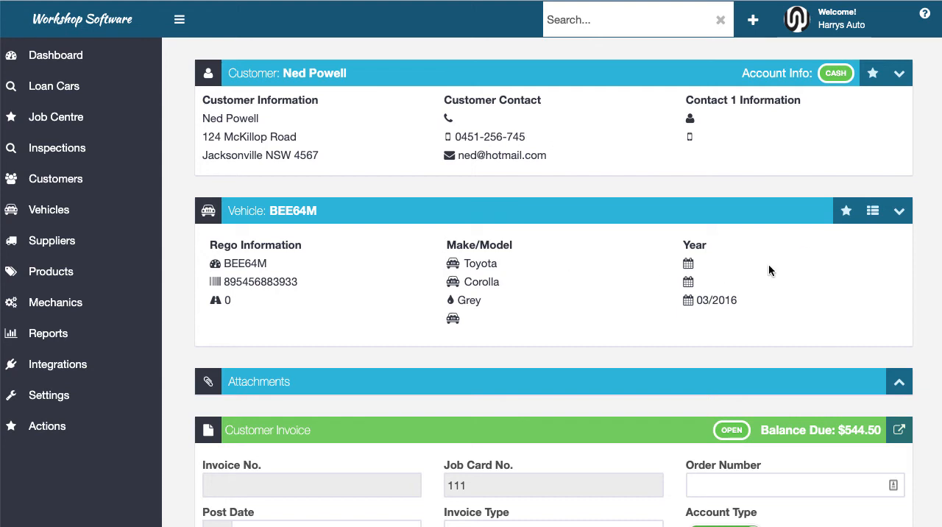
{"action": "scroll", "coordinate": [768, 269], "scroll_direction": "down", "scroll_amount": 2}
{"action": "left_click", "coordinate": [846, 132]}
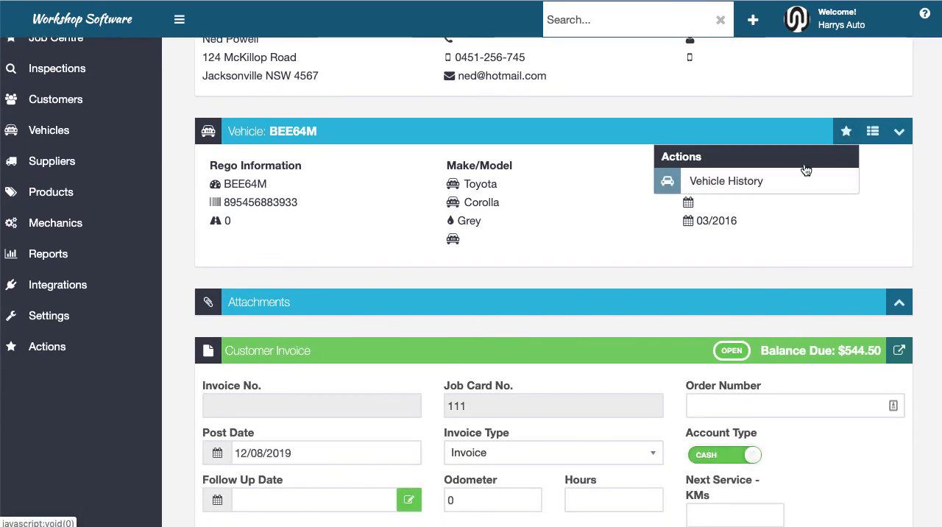
Review the job's customer invoice details, its print and email options, and its fuel pump and labour lines
{"action": "scroll", "coordinate": [772, 284], "scroll_direction": "down", "scroll_amount": 5}
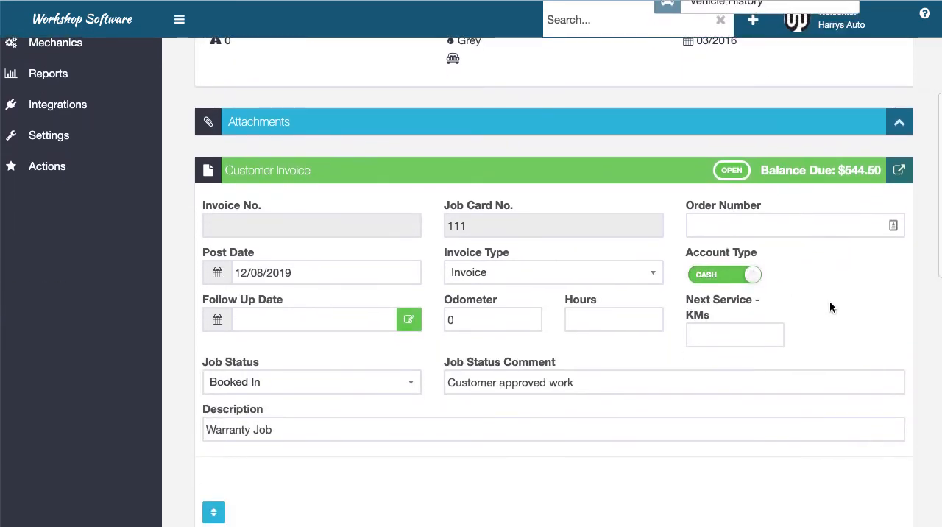
{"action": "scroll", "coordinate": [825, 343], "scroll_direction": "down", "scroll_amount": 4}
{"action": "scroll", "coordinate": [827, 327], "scroll_direction": "up", "scroll_amount": 4}
{"action": "left_click", "coordinate": [897, 184]}
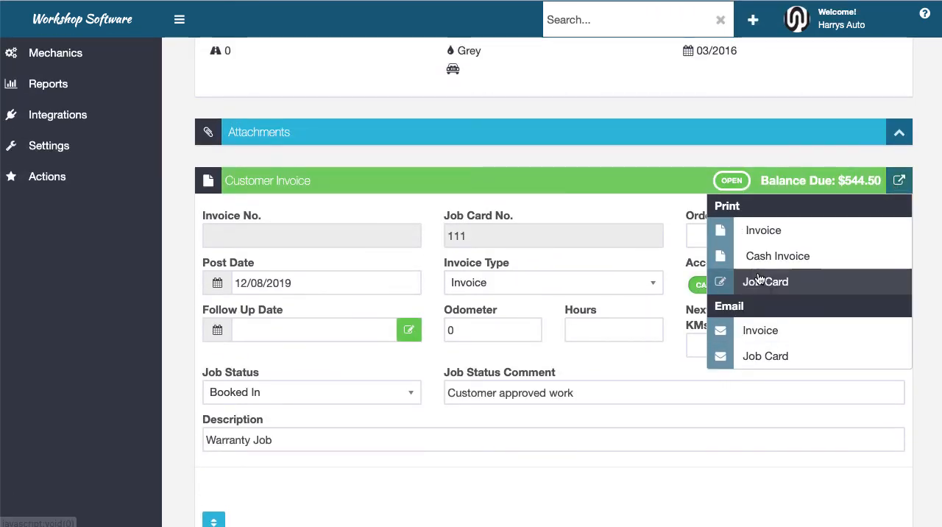
{"action": "scroll", "coordinate": [728, 391], "scroll_direction": "down", "scroll_amount": 4}
{"action": "left_click", "coordinate": [754, 318]}
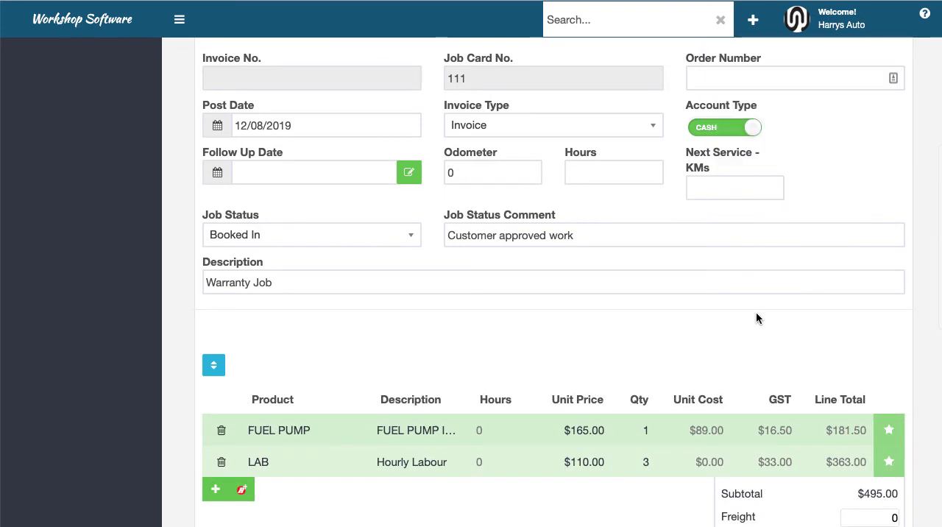
{"action": "scroll", "coordinate": [780, 272], "scroll_direction": "up", "scroll_amount": 3}
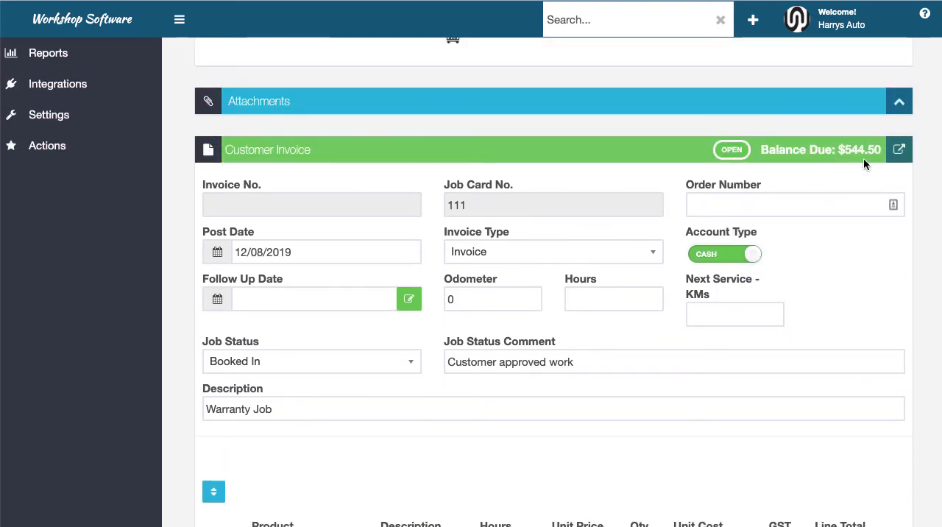
Show the actions available for the FUEL PUMP line on the job's customer invoice
{"action": "scroll", "coordinate": [860, 253], "scroll_direction": "down", "scroll_amount": 5}
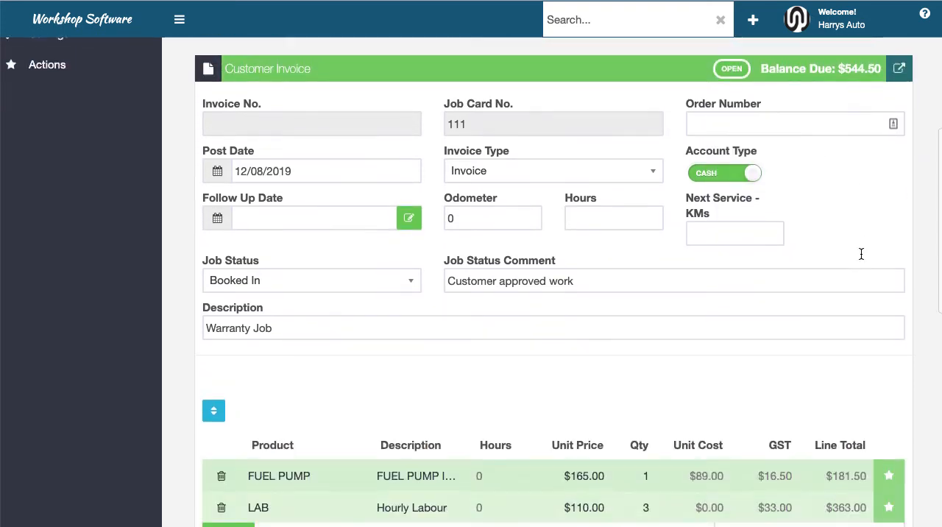
{"action": "left_click", "coordinate": [890, 382]}
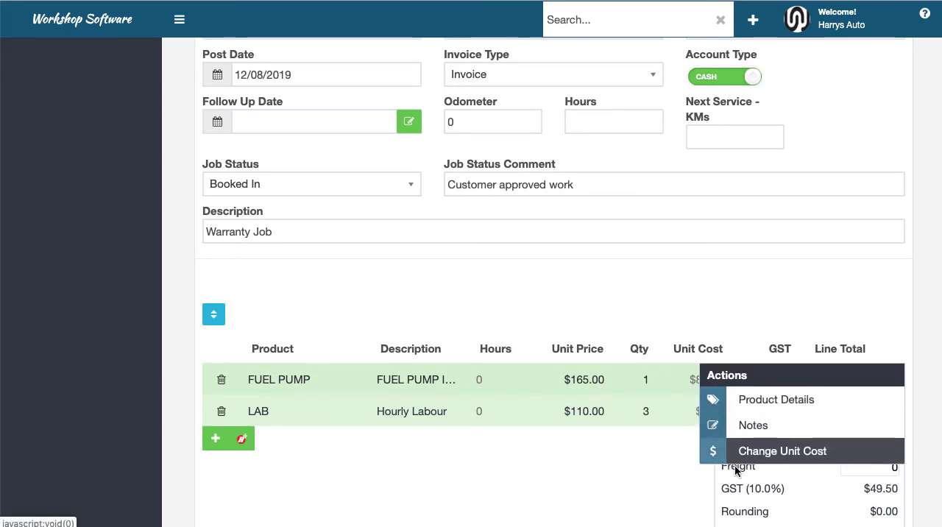
{"action": "left_click", "coordinate": [551, 498]}
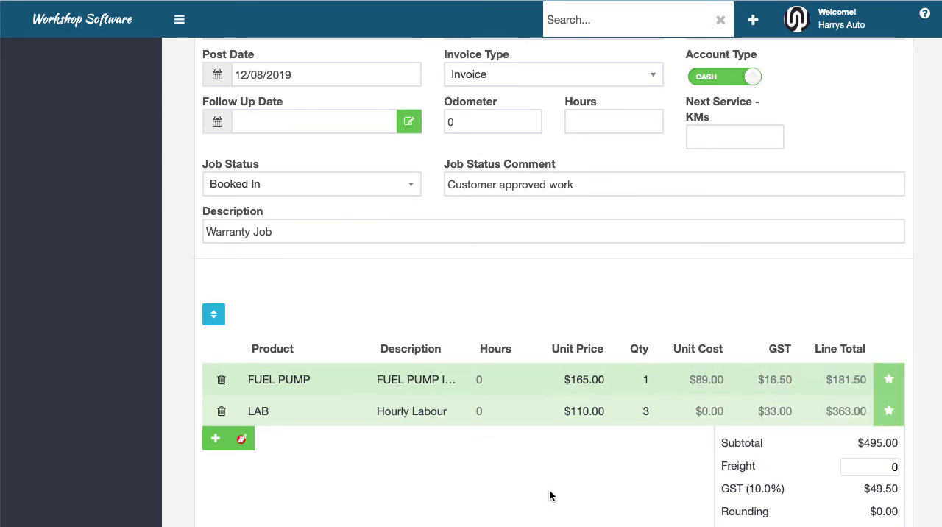
{"action": "scroll", "coordinate": [565, 482], "scroll_direction": "up", "scroll_amount": 5}
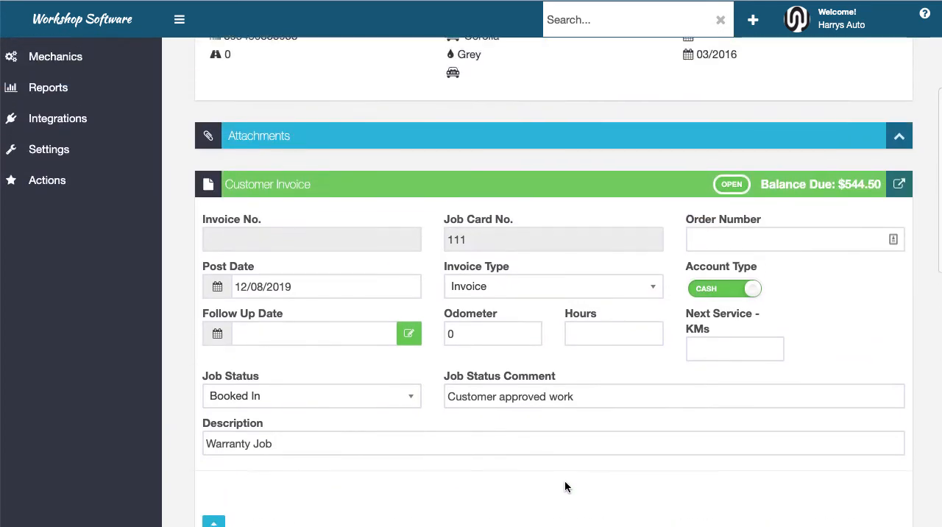
List the available automotive integrations and accounting integrations
{"action": "left_click", "coordinate": [65, 145]}
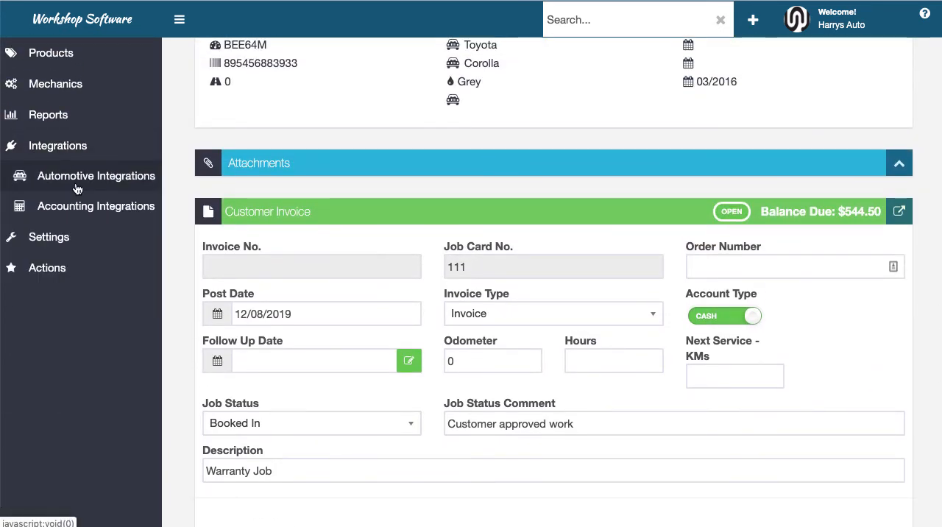
{"action": "left_click", "coordinate": [76, 182]}
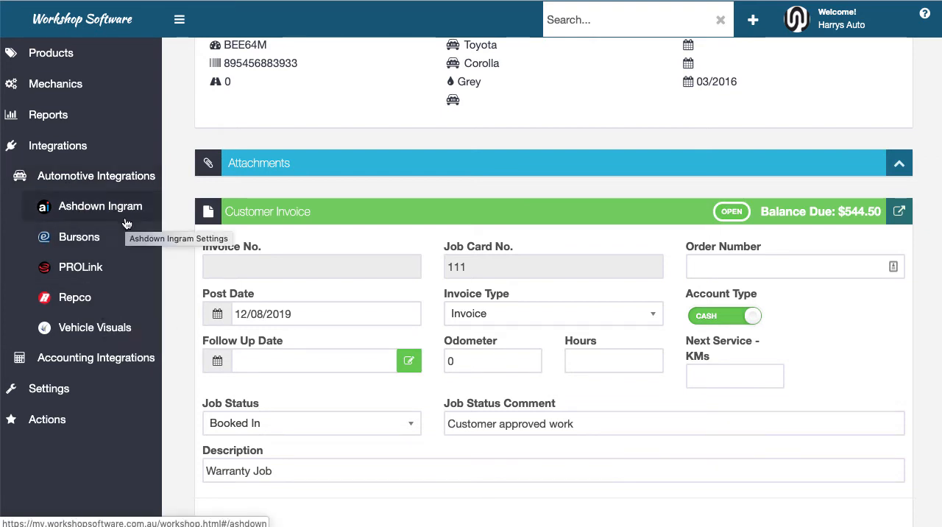
{"action": "left_click", "coordinate": [81, 359]}
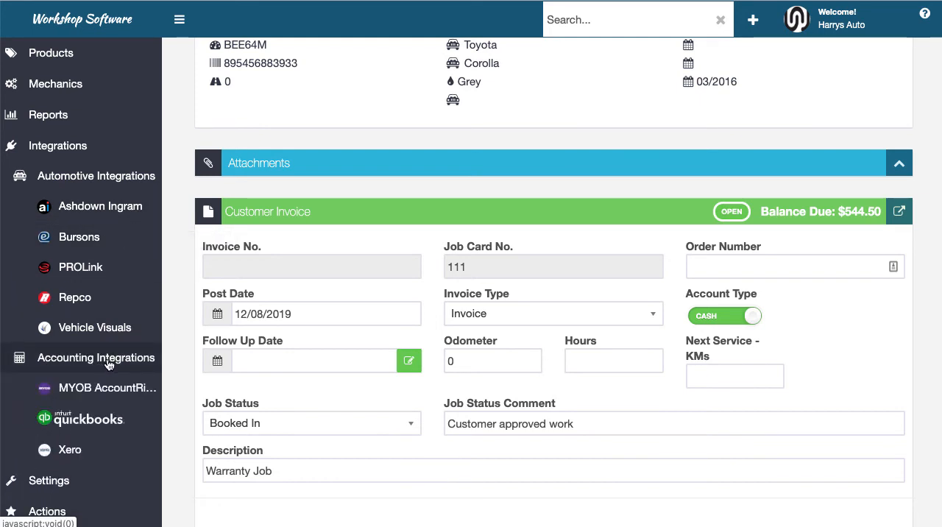
Open the company settings and review the company, vehicle and tax options
{"action": "scroll", "coordinate": [110, 397], "scroll_direction": "down", "scroll_amount": 2}
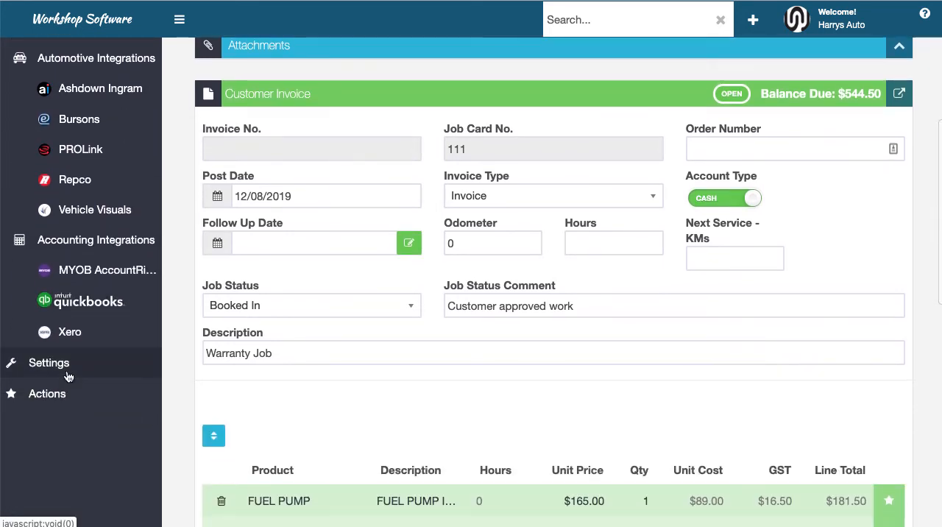
{"action": "left_click", "coordinate": [81, 364]}
{"action": "scroll", "coordinate": [91, 388], "scroll_direction": "down", "scroll_amount": 3}
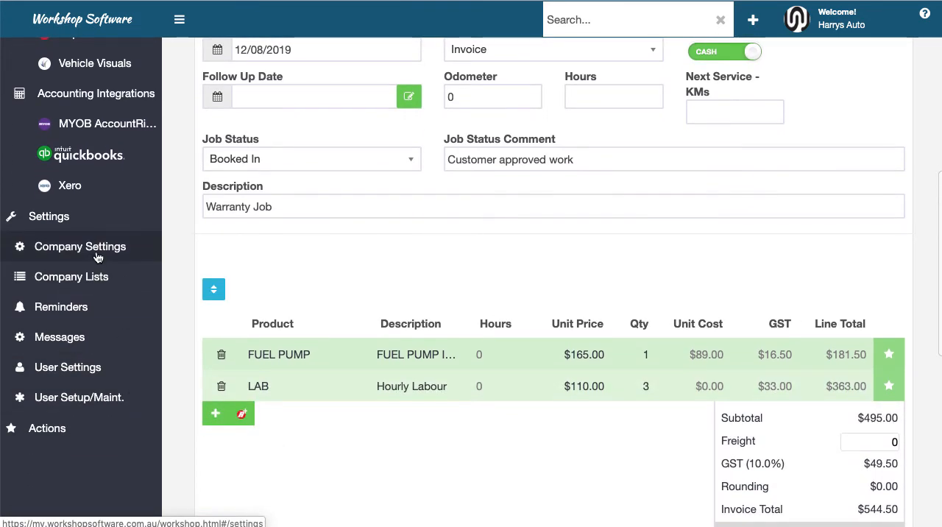
{"action": "left_click", "coordinate": [96, 252]}
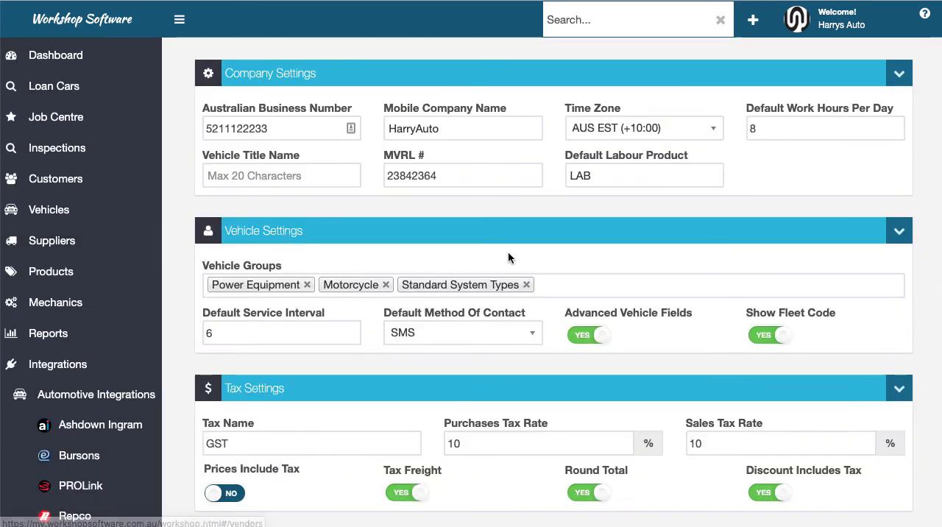
{"action": "scroll", "coordinate": [596, 258], "scroll_direction": "down", "scroll_amount": 3}
{"action": "scroll", "coordinate": [592, 267], "scroll_direction": "up", "scroll_amount": 3}
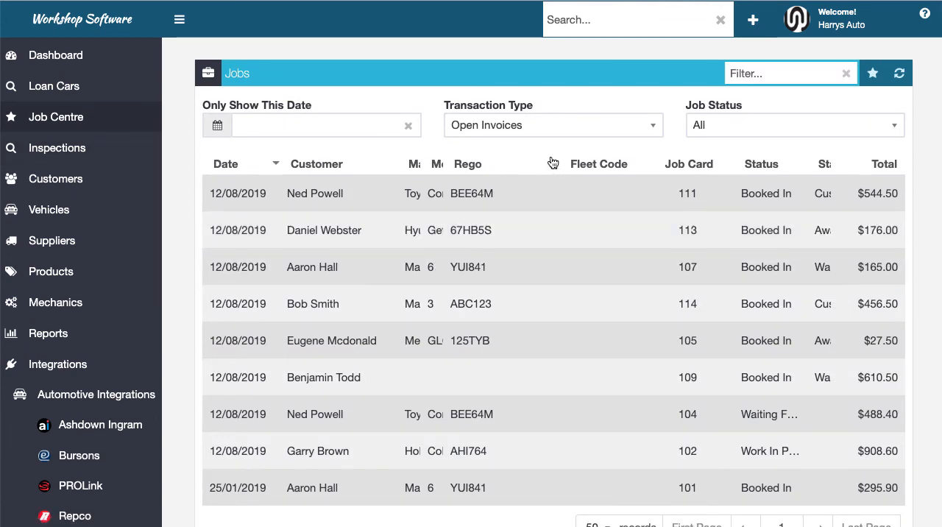
Check the Transaction Type and Job Status filter choices for the Job Centre list, keeping Open Invoices and All
{"action": "left_click", "coordinate": [537, 135]}
{"action": "left_click", "coordinate": [537, 133]}
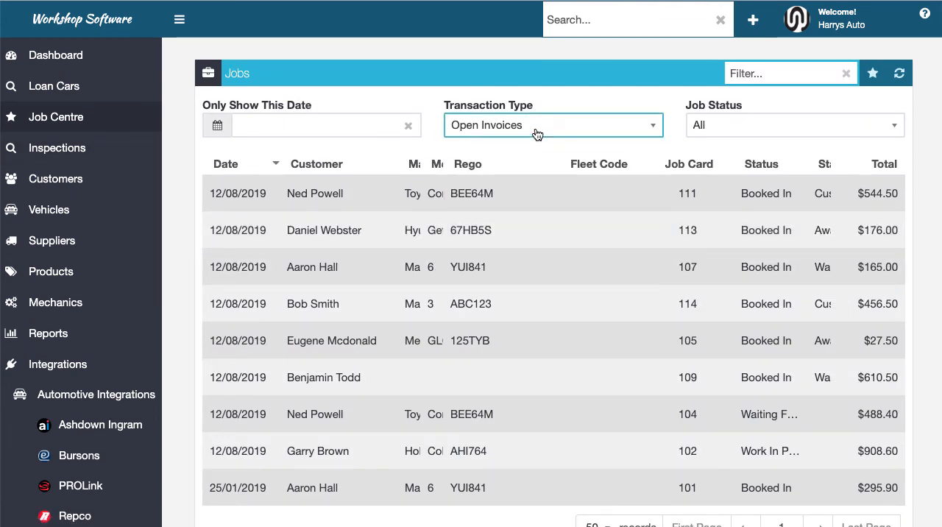
{"action": "left_click", "coordinate": [735, 134]}
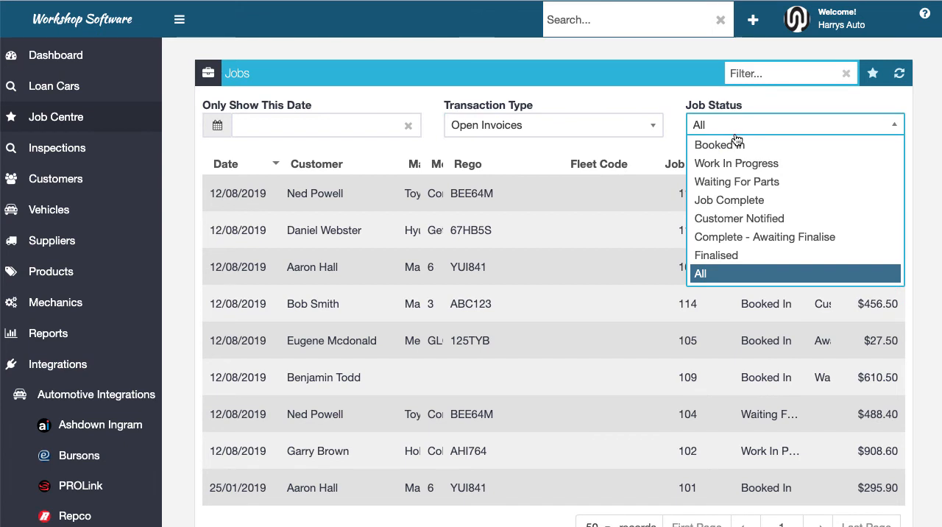
{"action": "left_click", "coordinate": [736, 129]}
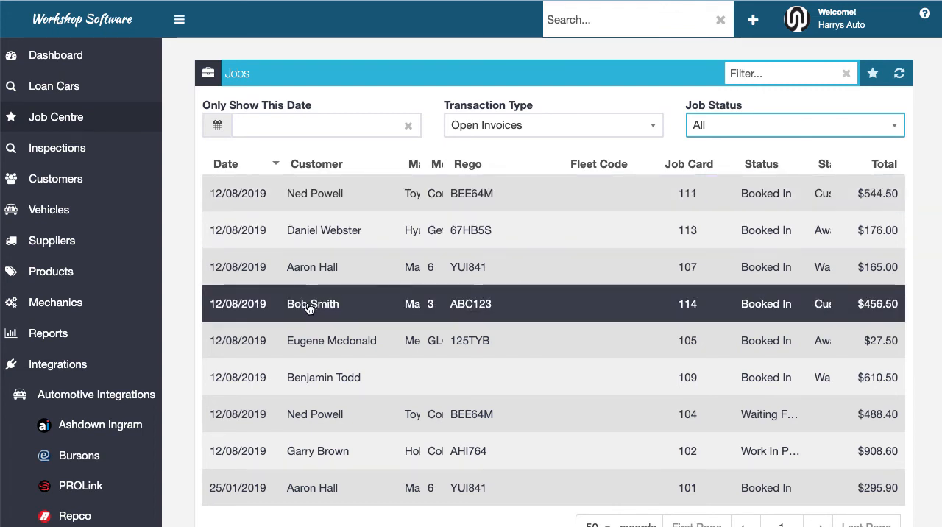
Open the business reports and review the Sales Reports options
{"action": "left_click", "coordinate": [44, 333]}
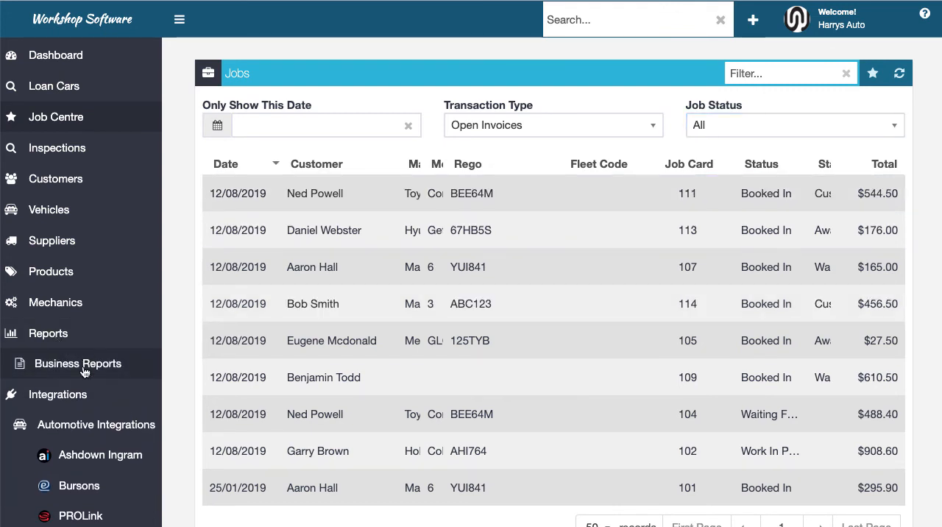
{"action": "left_click", "coordinate": [83, 370]}
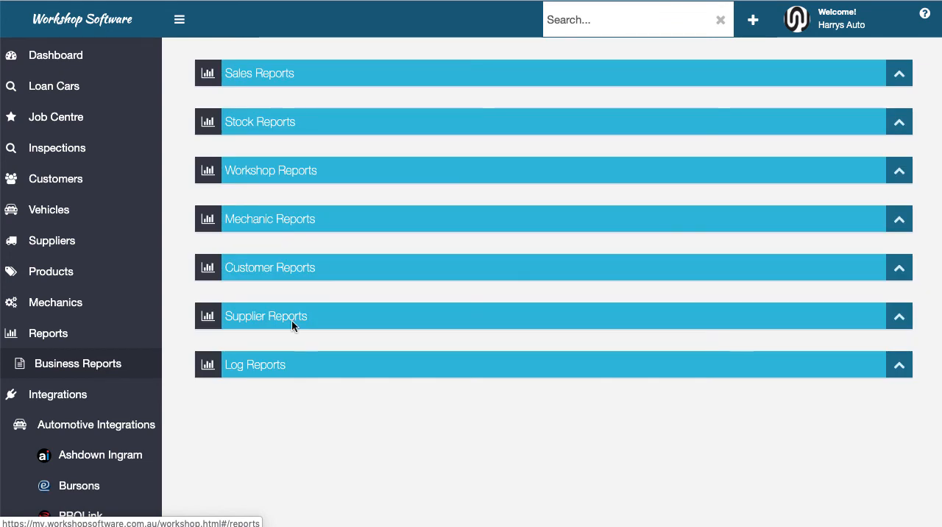
{"action": "left_click", "coordinate": [898, 73]}
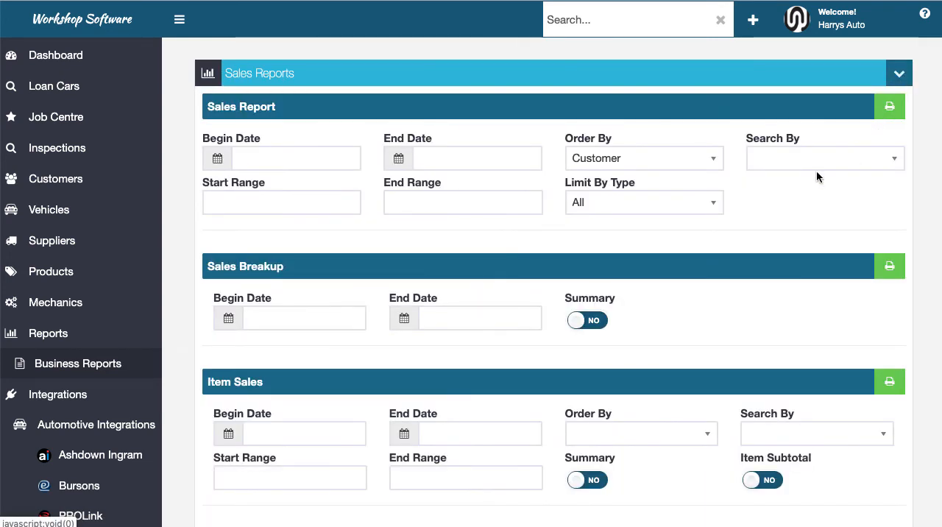
{"action": "scroll", "coordinate": [718, 251], "scroll_direction": "down", "scroll_amount": 5}
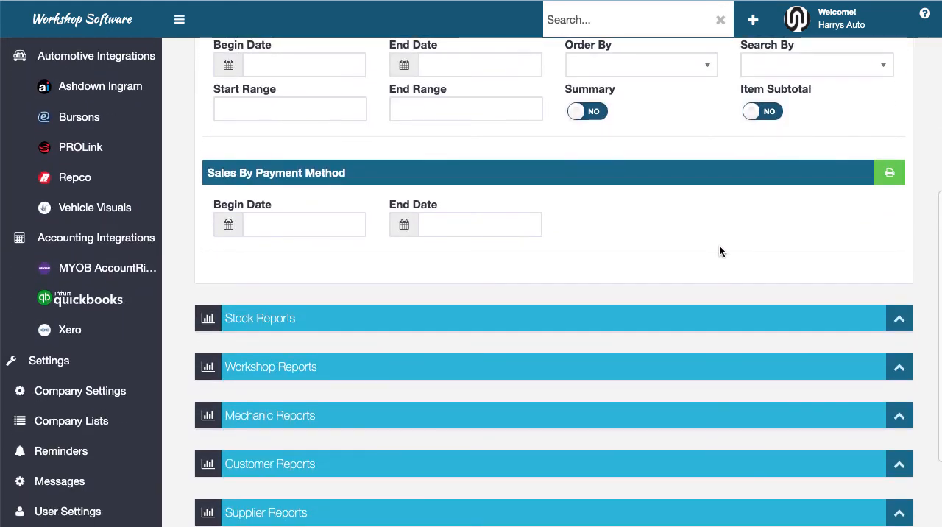
Expand the Workshop Reports to view the Work In Progress and Service Due options
{"action": "scroll", "coordinate": [719, 251], "scroll_direction": "down", "scroll_amount": 1}
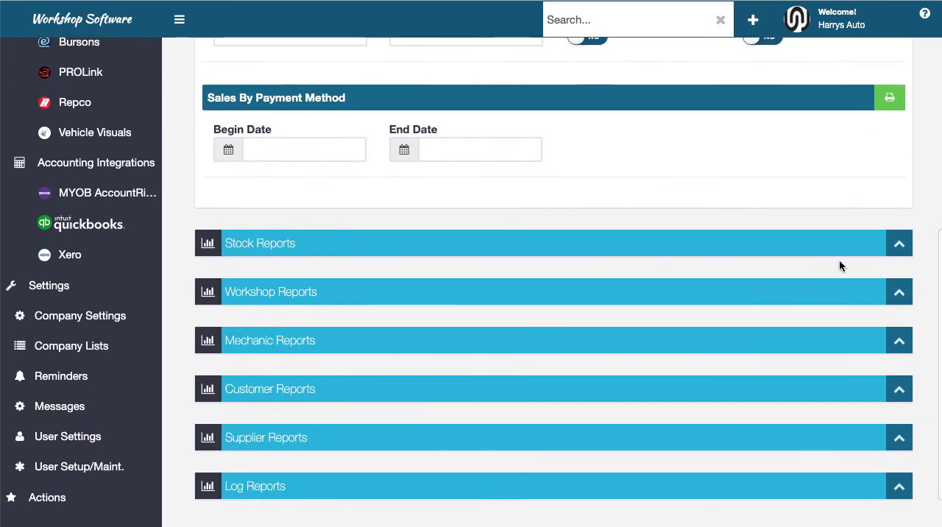
{"action": "left_click", "coordinate": [898, 292]}
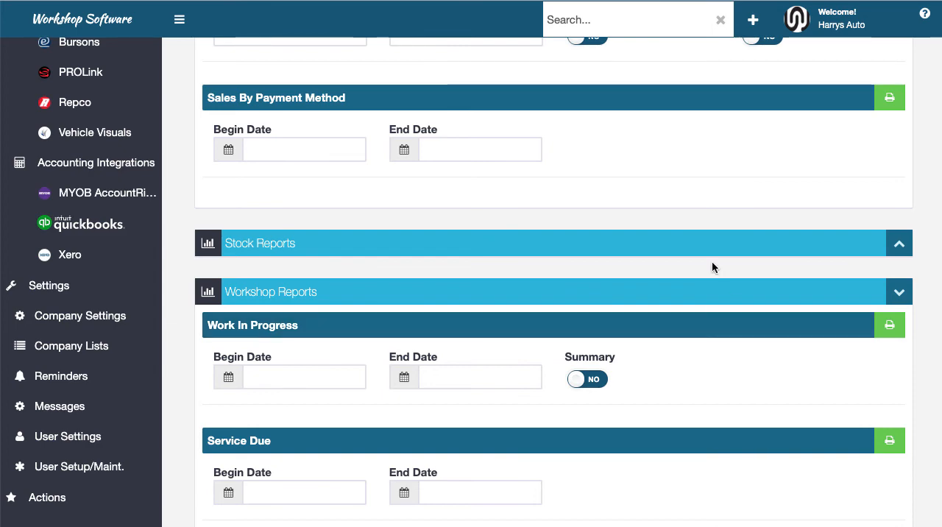
{"action": "scroll", "coordinate": [711, 267], "scroll_direction": "up", "scroll_amount": 10}
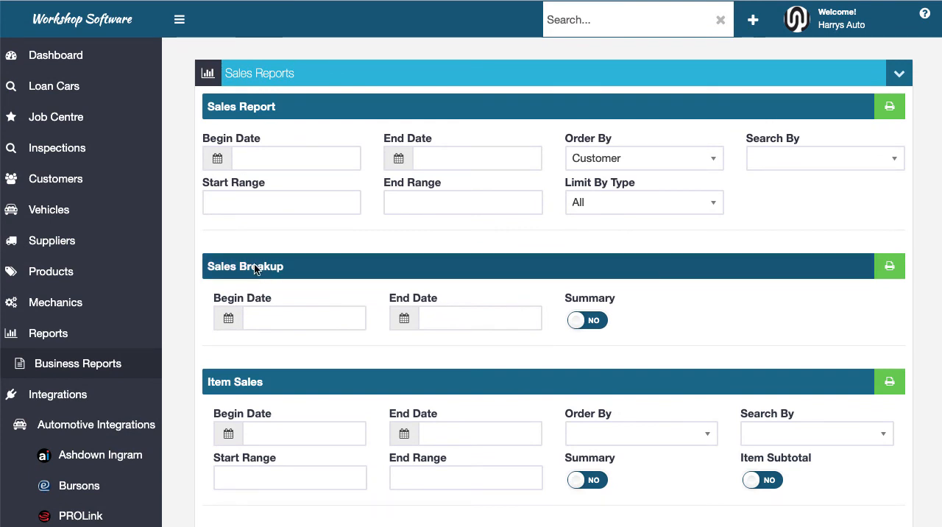
View the details of the Hyundai Getz from the vehicle list and return to the dashboard
{"action": "left_click", "coordinate": [65, 214]}
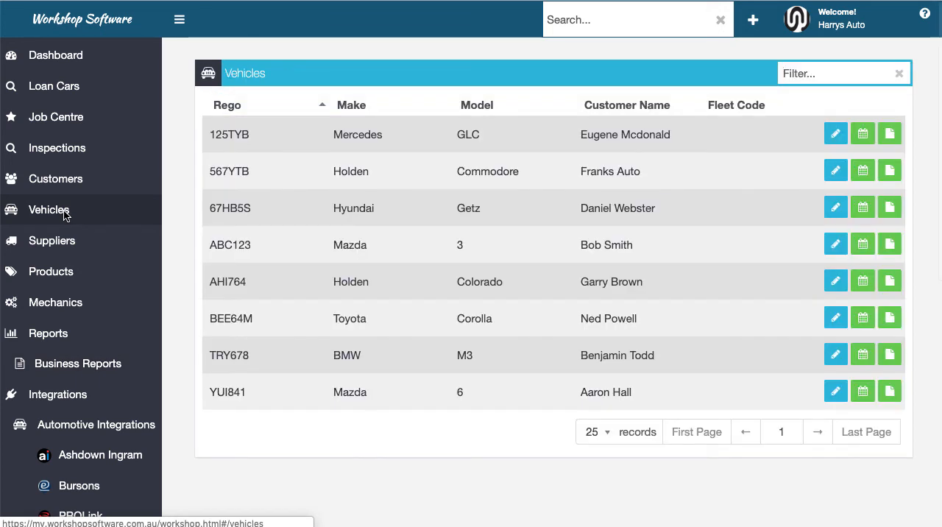
{"action": "left_click", "coordinate": [345, 216]}
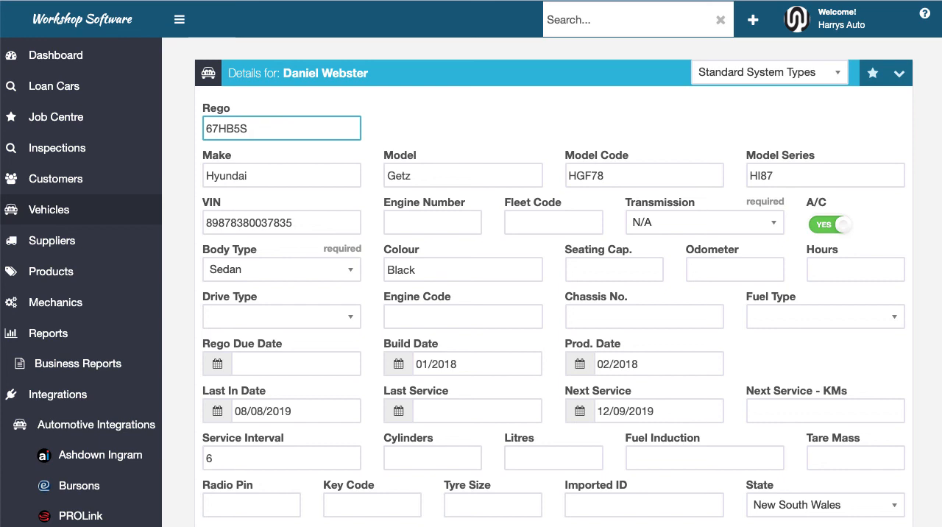
{"action": "left_click", "coordinate": [85, 53]}
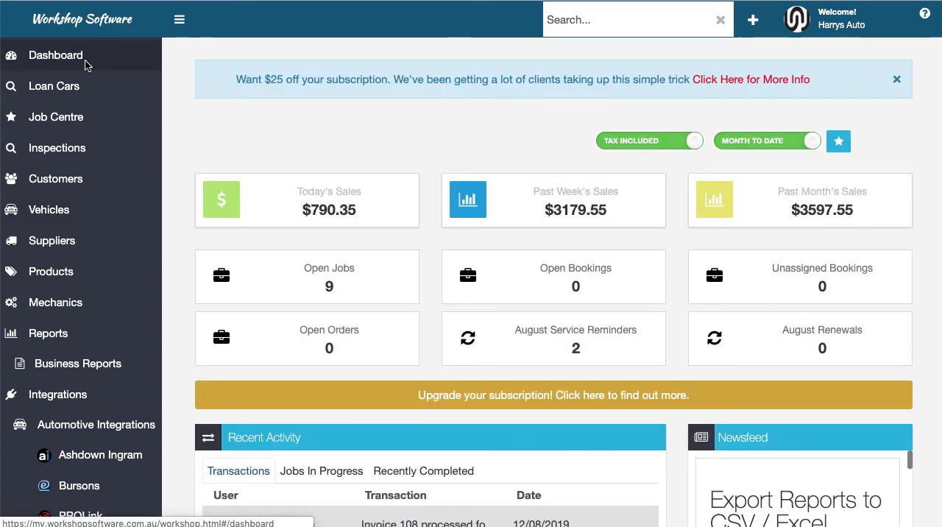